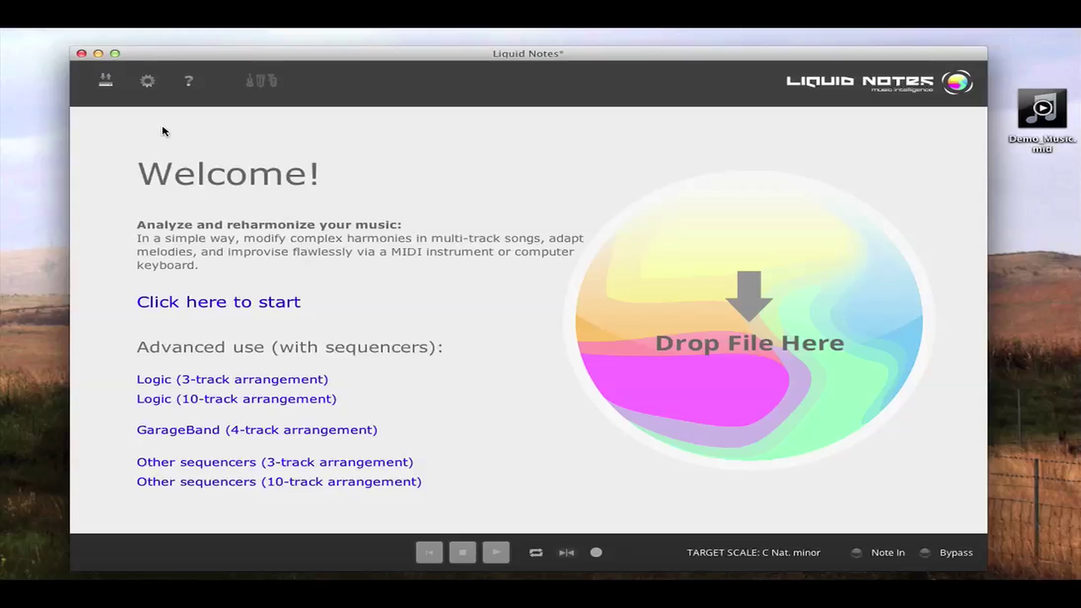
Step: Load a template project, discarding the current project's unsaved changes
left_click(107, 84)
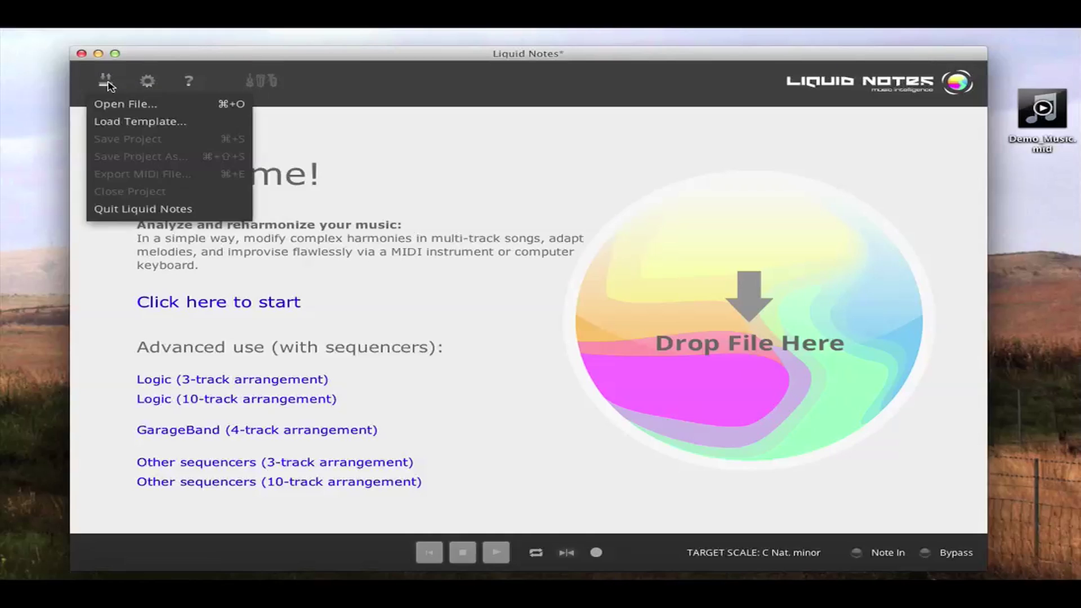
left_click(204, 128)
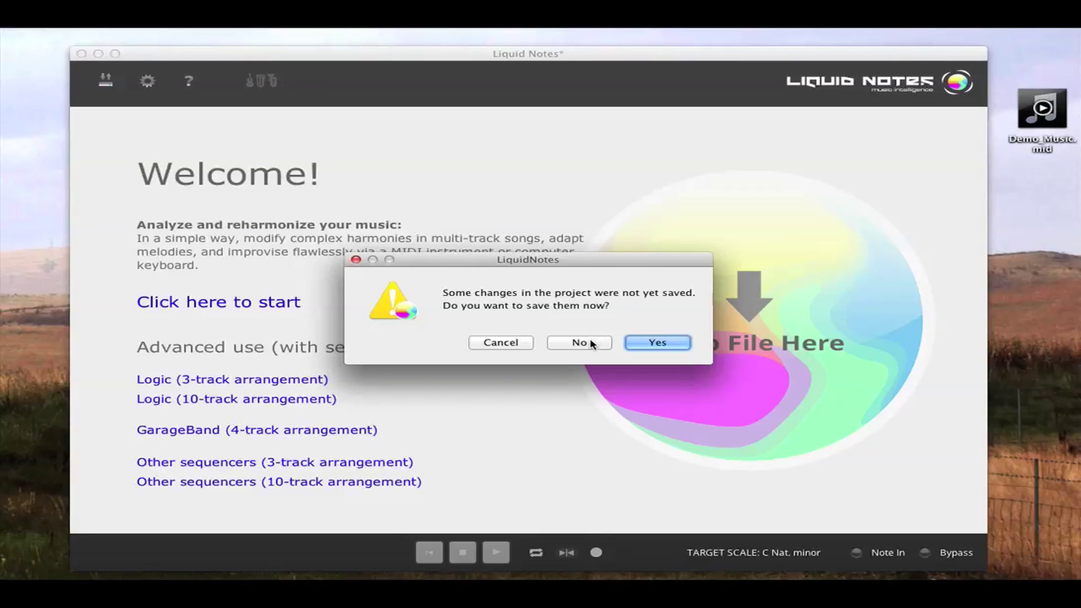
left_click(580, 343)
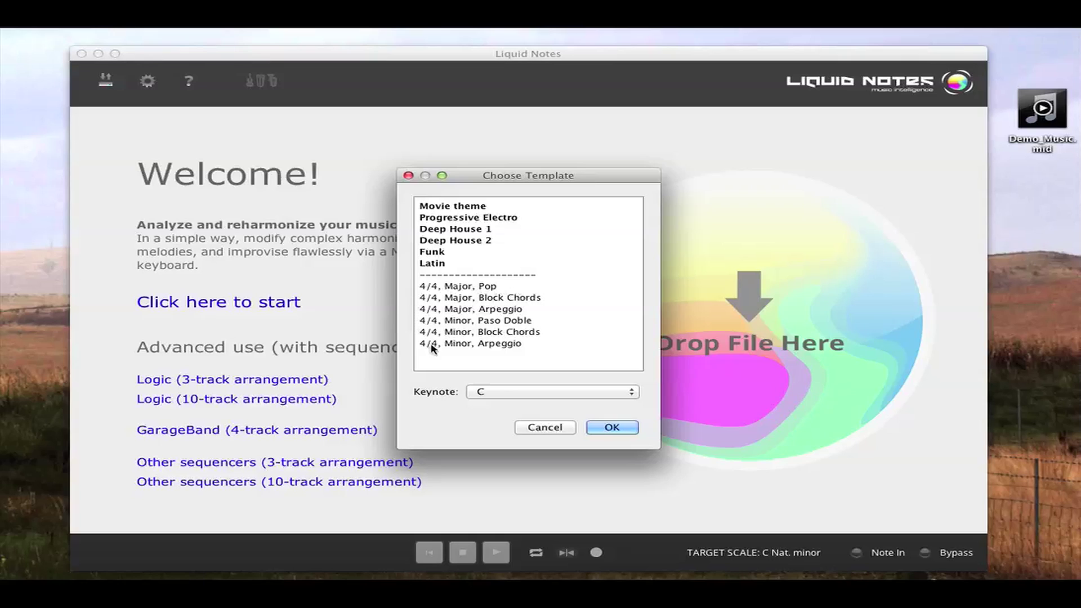
Step: Try the 4/4 Minor Block Chords template in E, then choose the Latin template instead
left_click(549, 333)
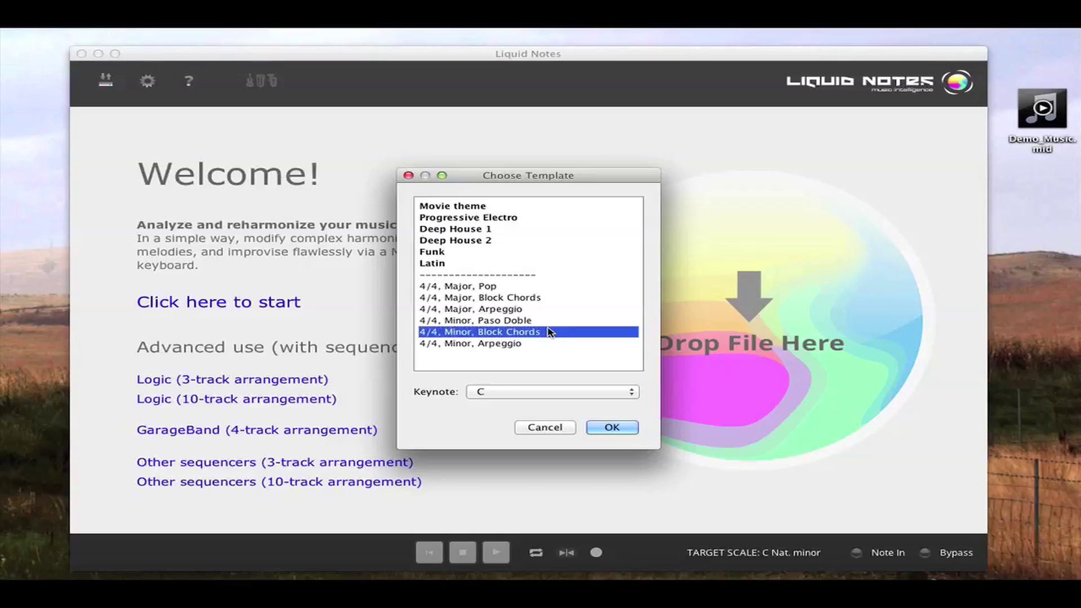
left_click(562, 394)
scroll(564, 458, "down", 2)
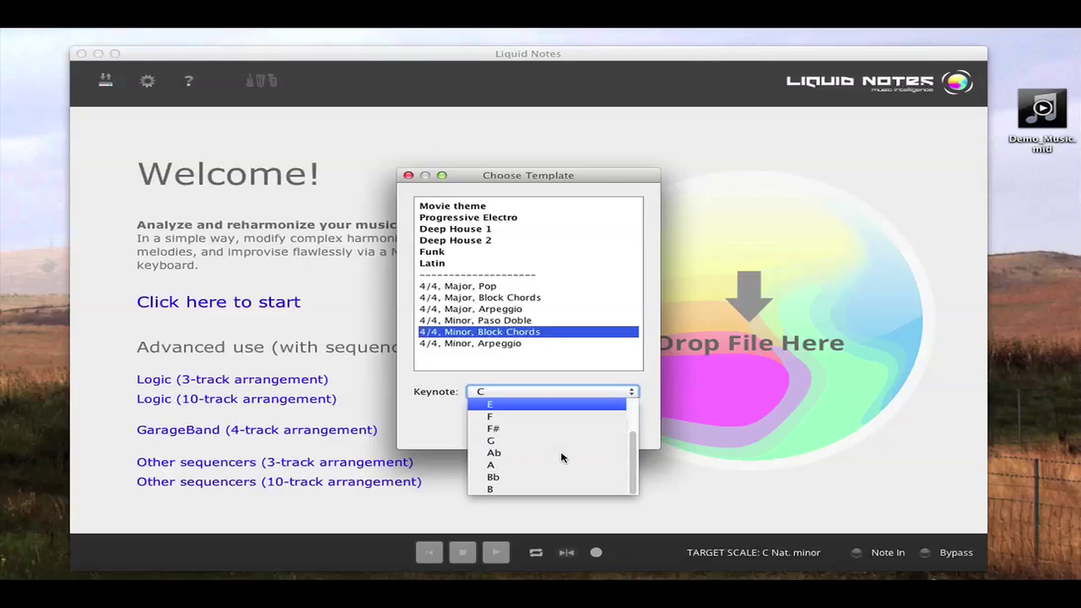
scroll(564, 457, "up", 2)
scroll(564, 458, "up", 1)
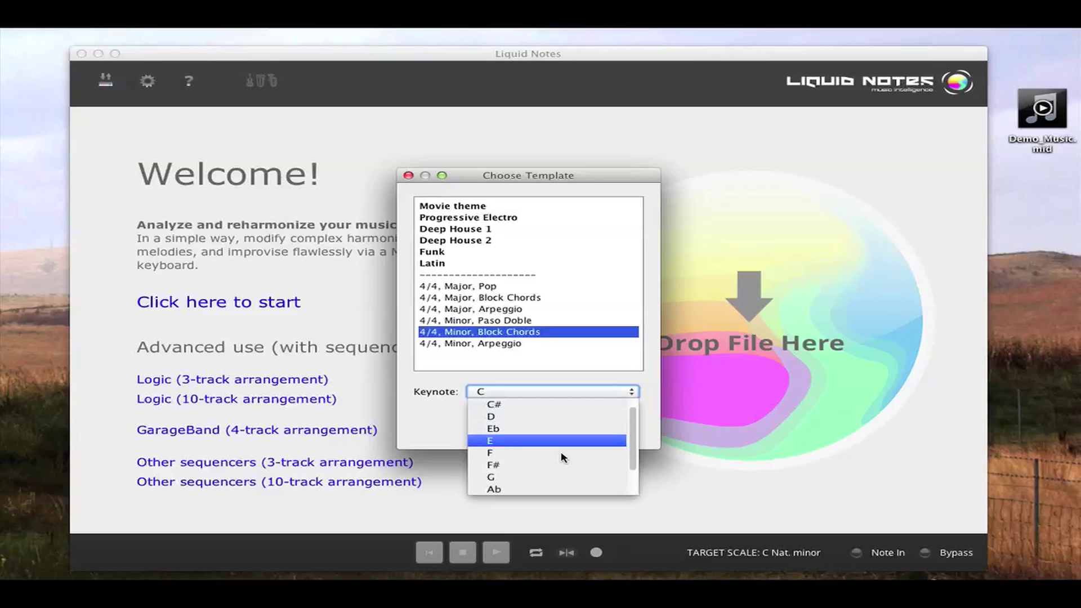
left_click(561, 441)
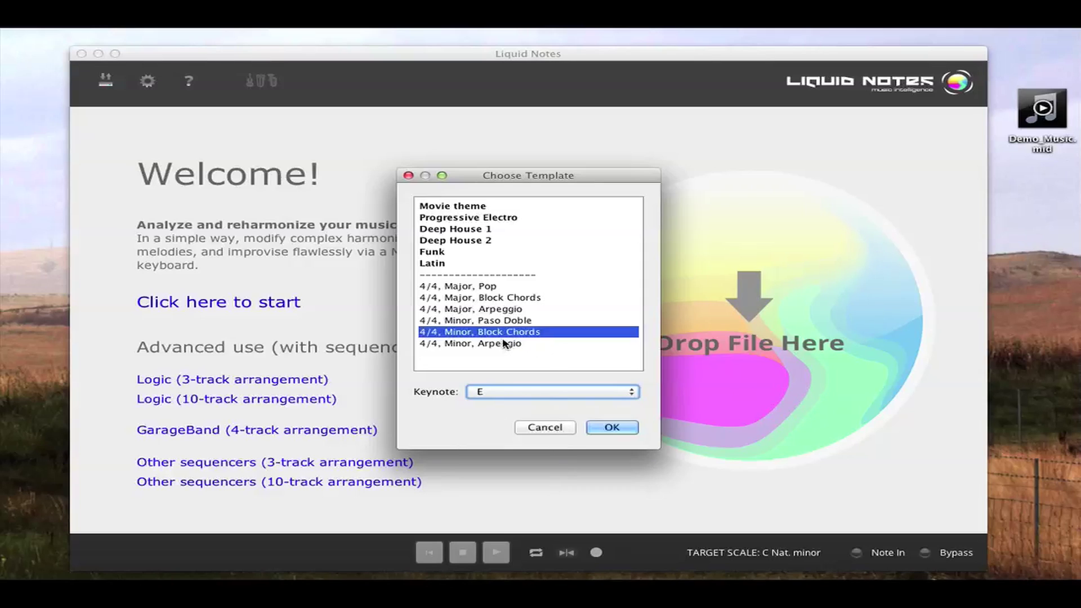
left_click(472, 264)
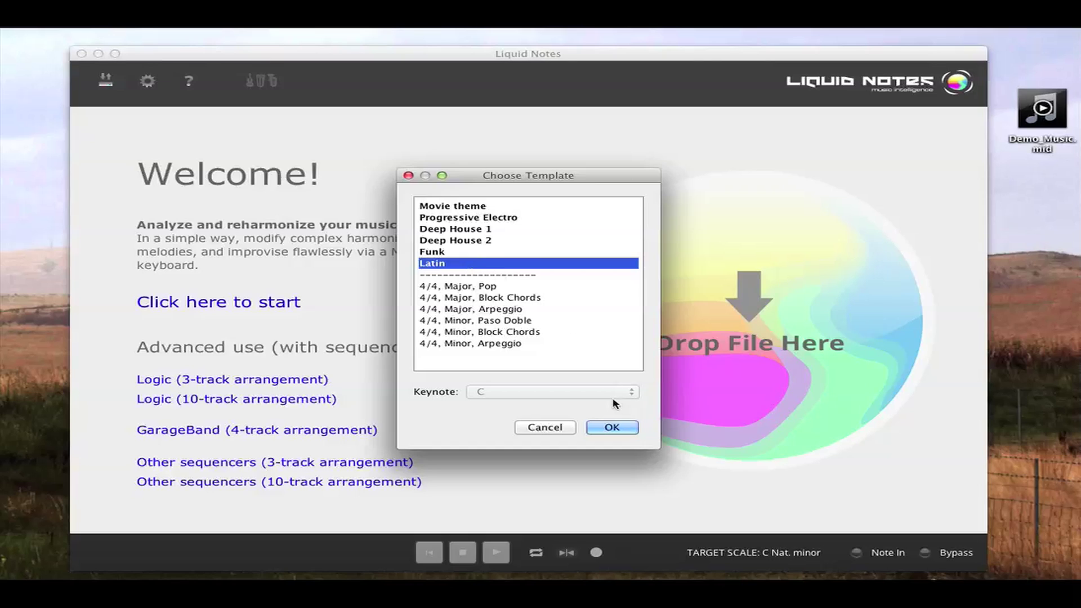
left_click(615, 428)
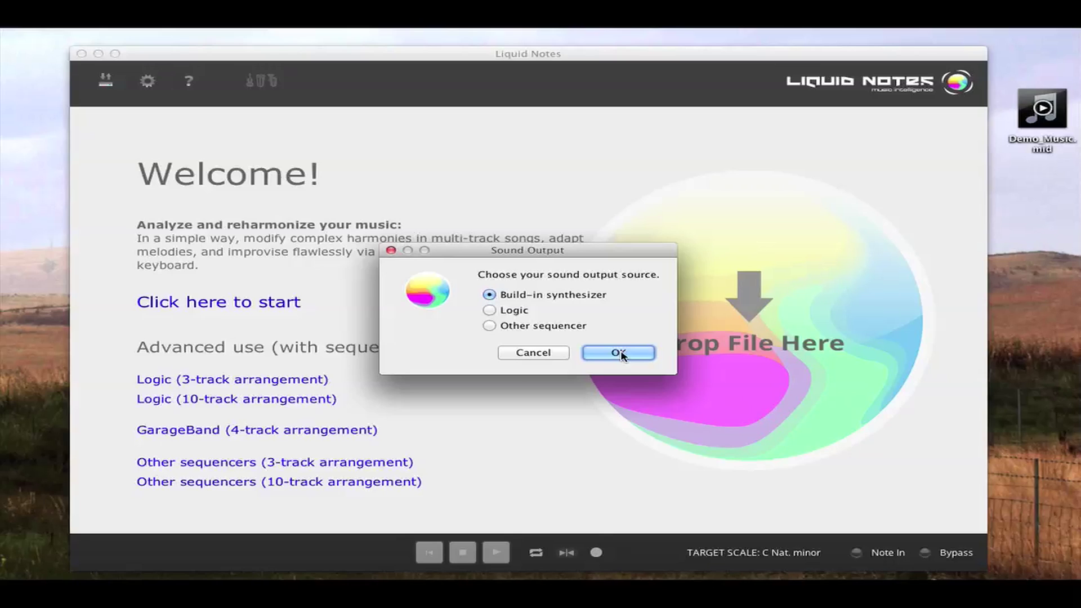
Step: Keep Build-in synthesizer as the sound output instead of Logic, and load the project
left_click(520, 311)
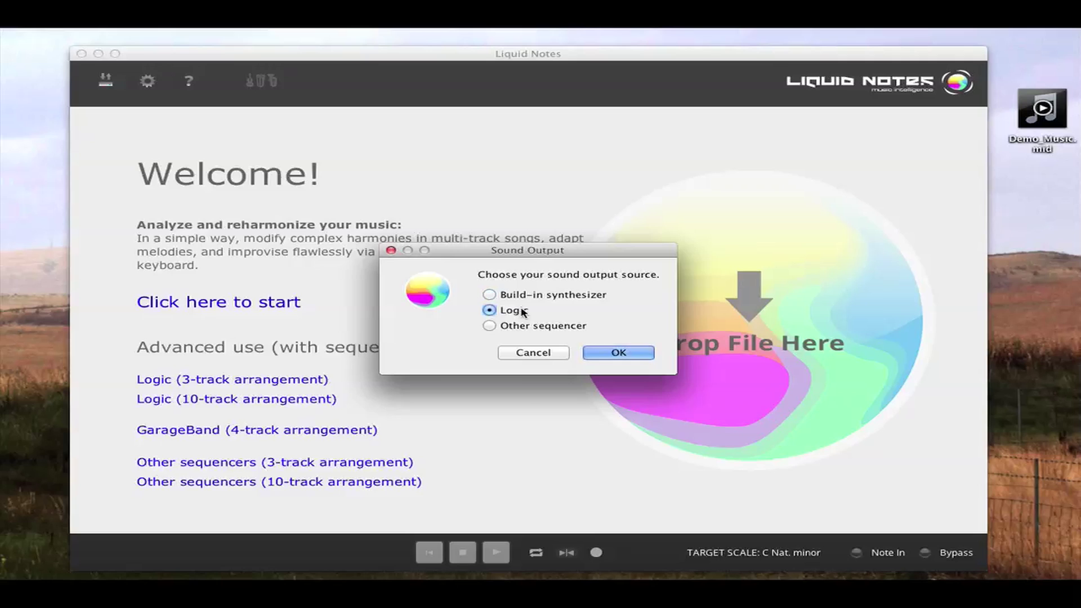
left_click(582, 298)
left_click(619, 353)
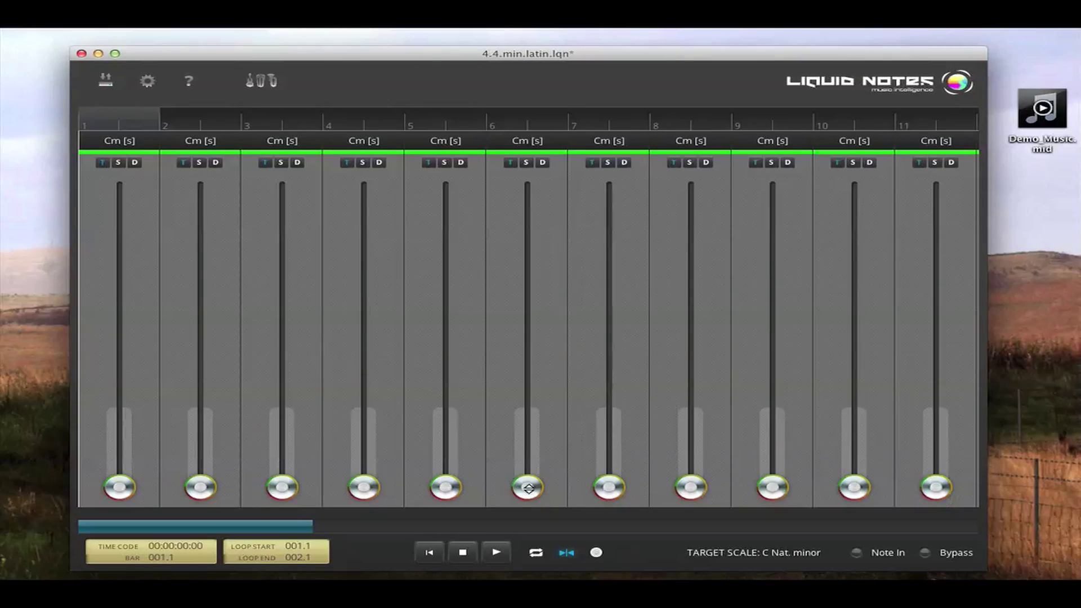
Step: Play the Latin template's C minor progression and pause around bar 3.4
left_click(499, 553)
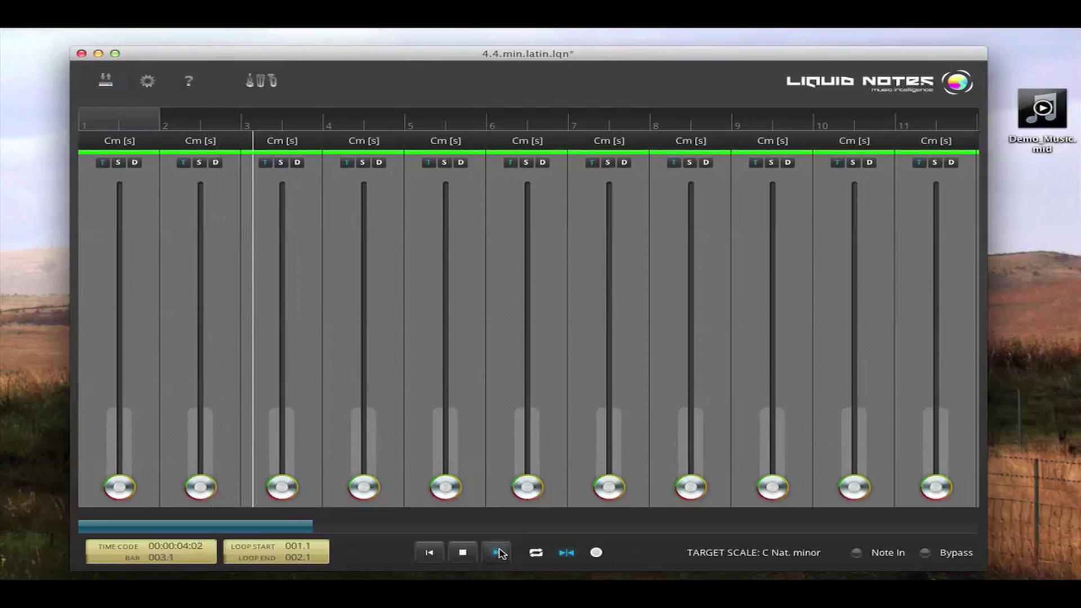
left_click(498, 553)
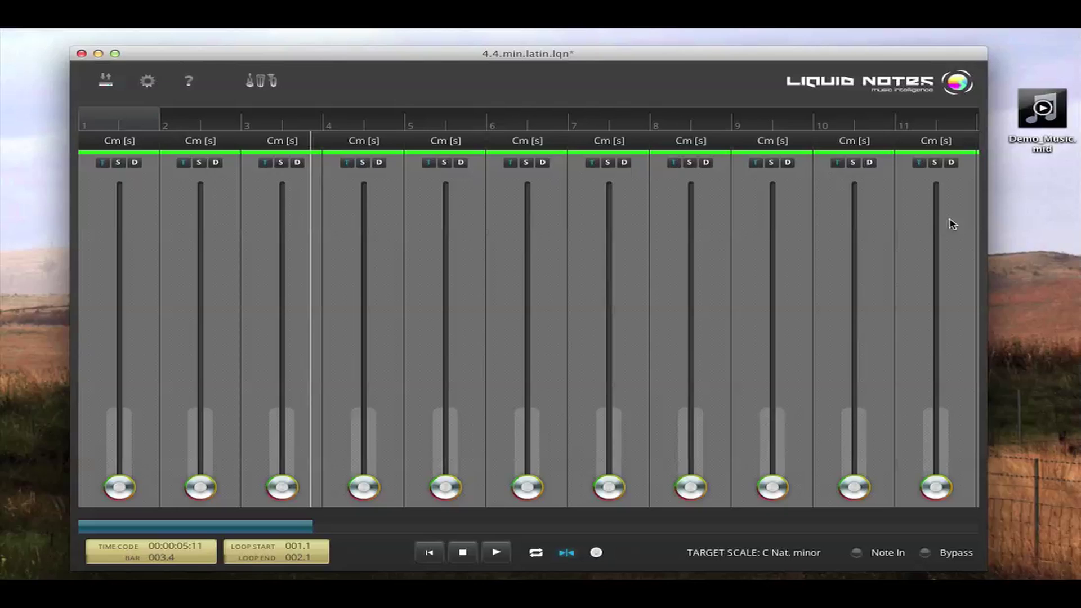
Step: Drop Demo_Music.mid from the desktop into Liquid Notes without saving the template project
left_click_drag(1061, 123, 628, 296)
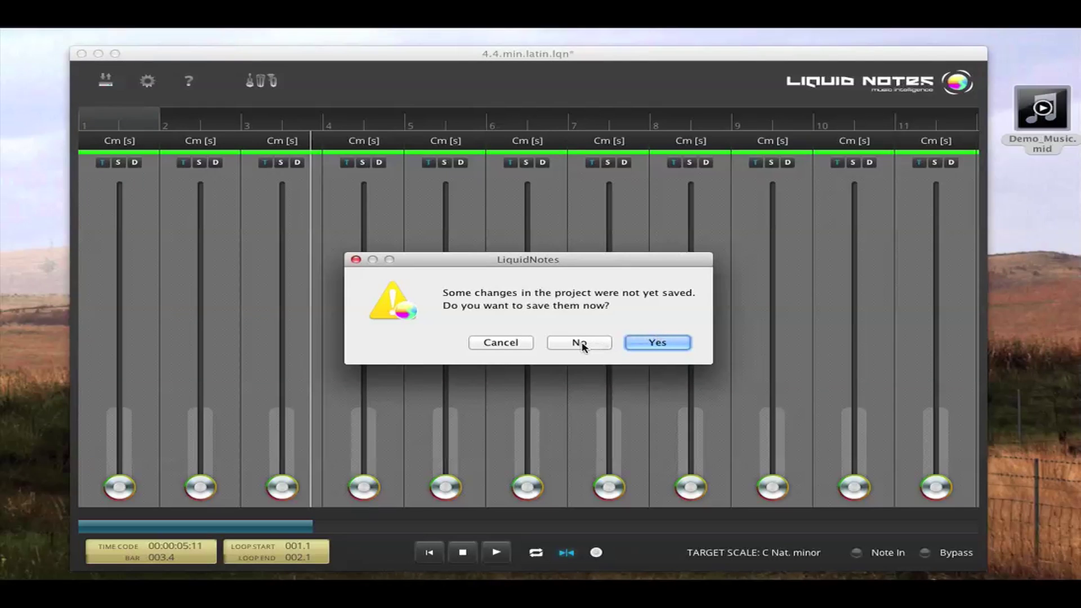
left_click(582, 345)
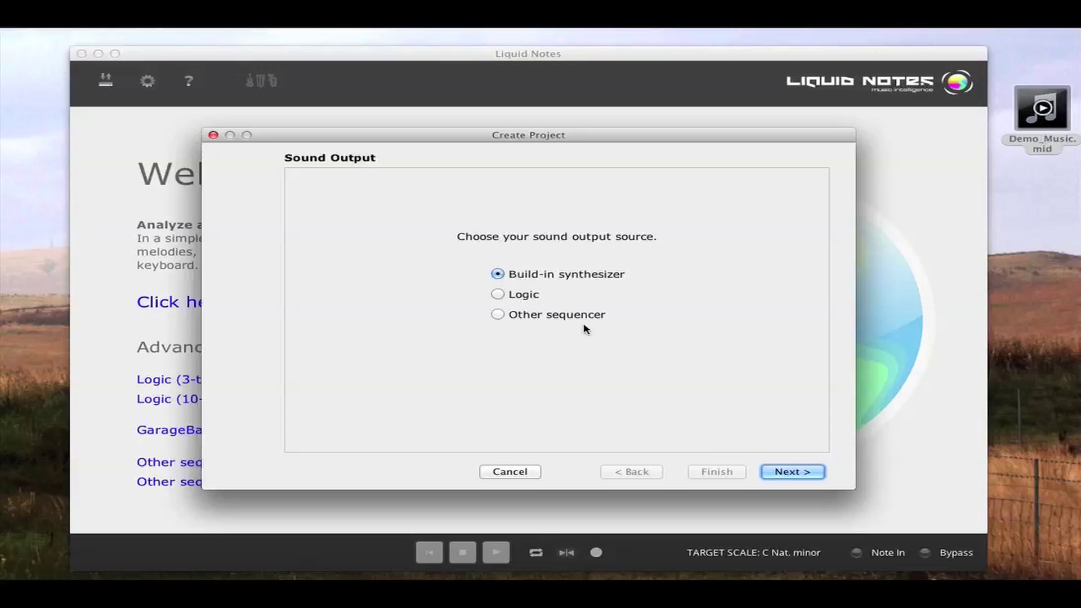
Step: Accept Build-in synthesizer as Demo_Music's sound output and proceed to track types
left_click(797, 476)
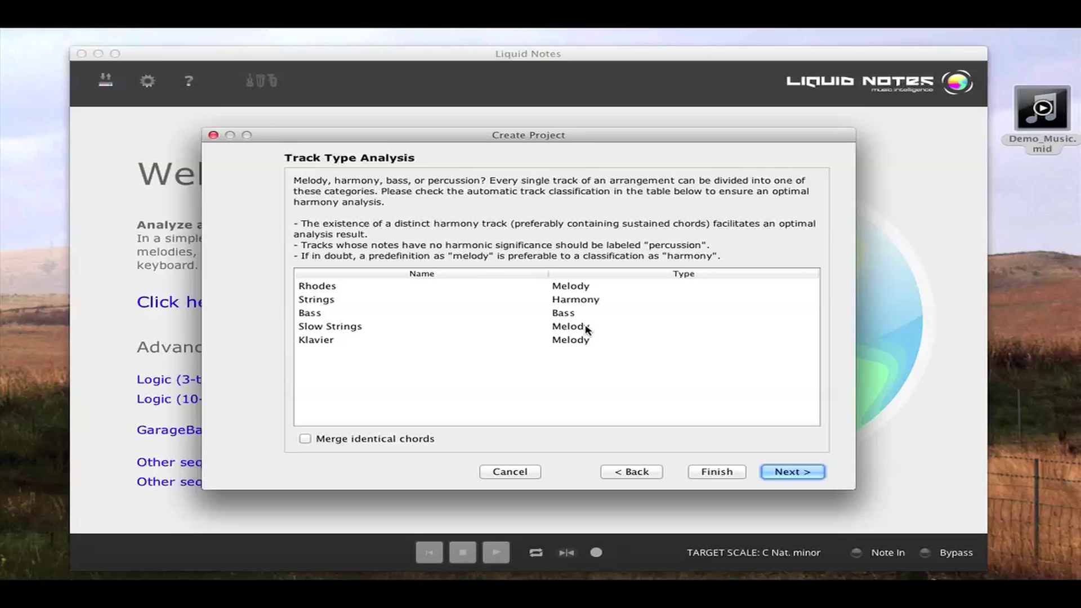
Step: Keep Klavier as Melody and run the analysis, yielding Am, F, C in A natural minor
left_click(586, 340)
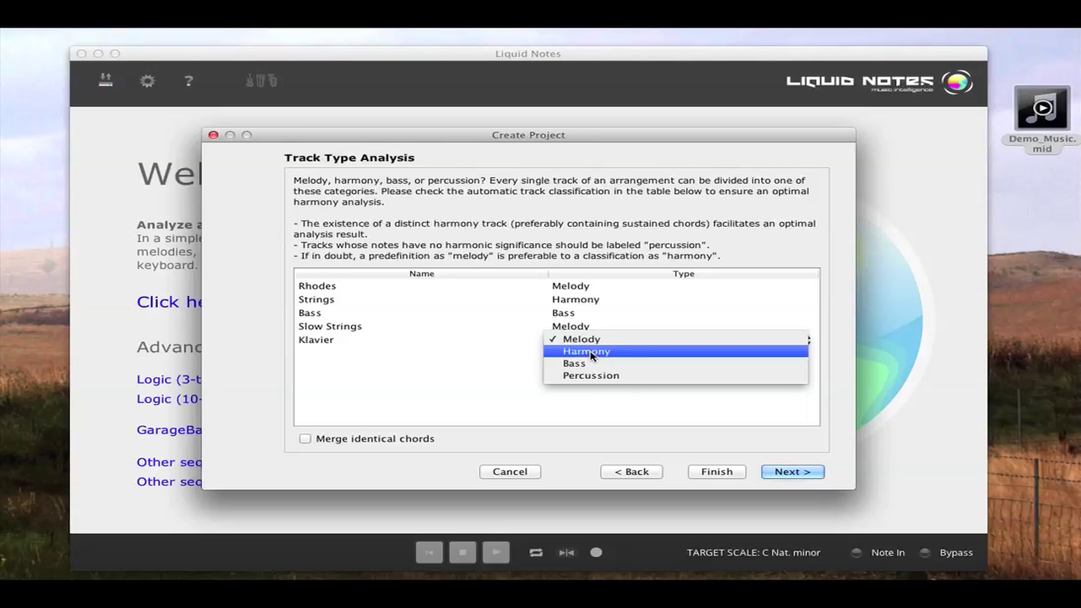
left_click(598, 407)
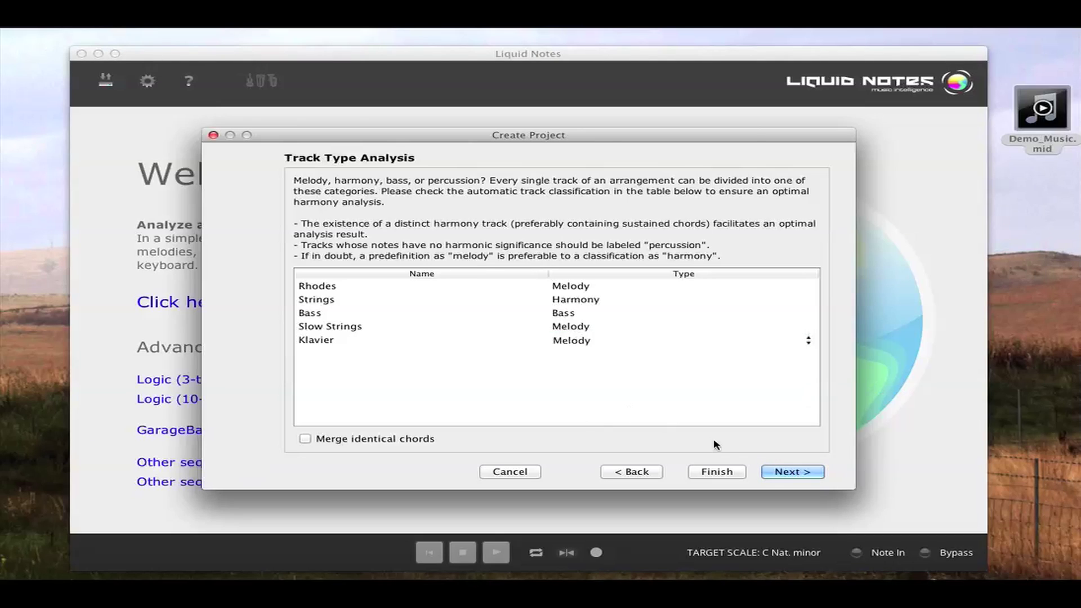
left_click(727, 472)
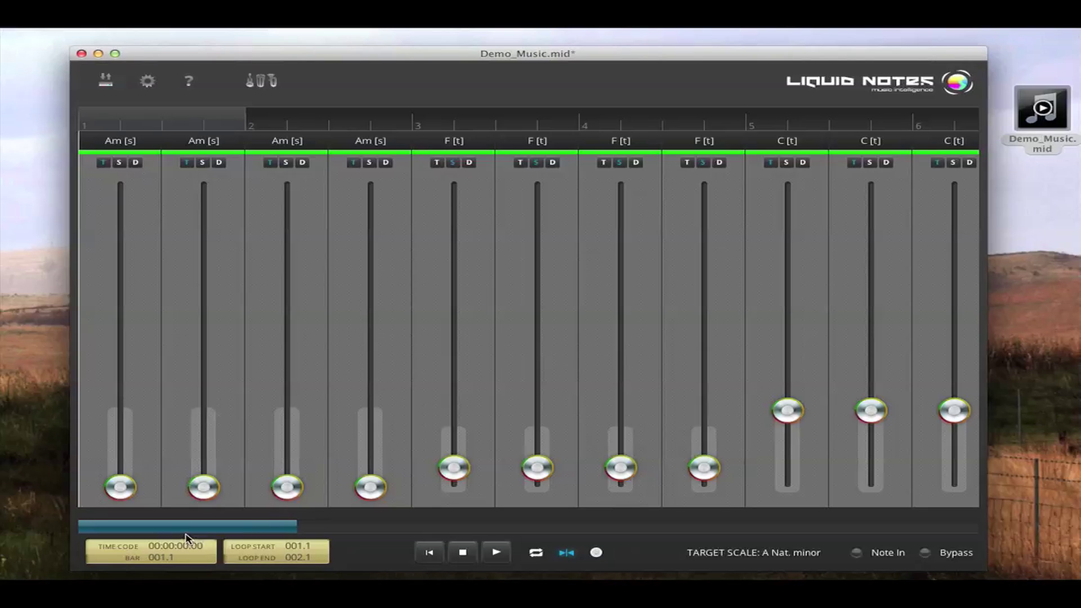
mouse_move(194, 527)
left_mouse_down()
mouse_move(210, 528)
mouse_move(175, 525)
left_mouse_up()
Step: Reopen Demo_Music.mid from the Demos folder, discarding the analysed project's changes
left_click(107, 81)
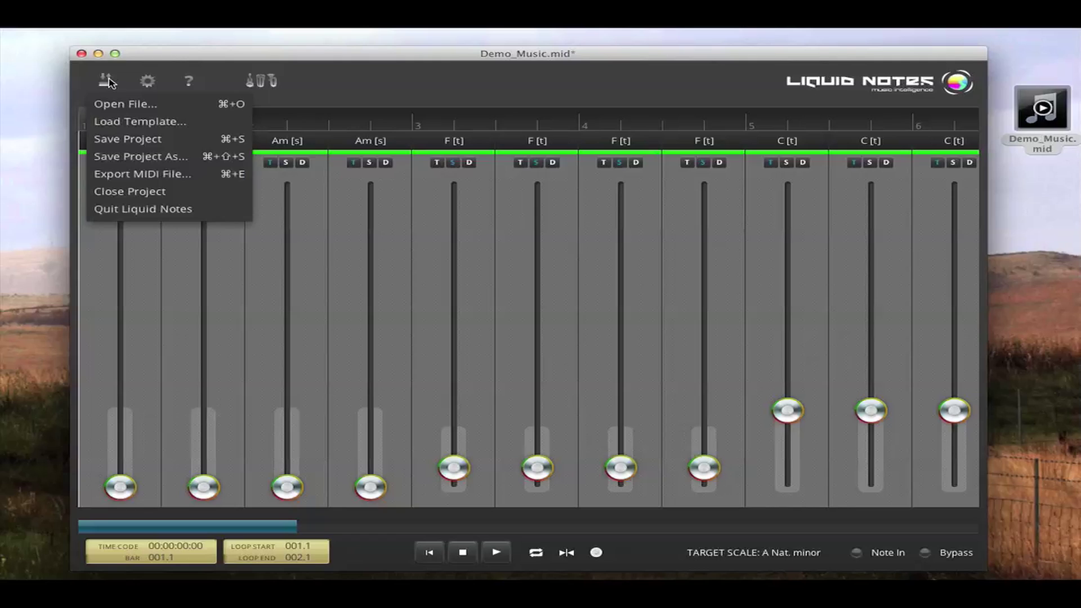
left_click(127, 105)
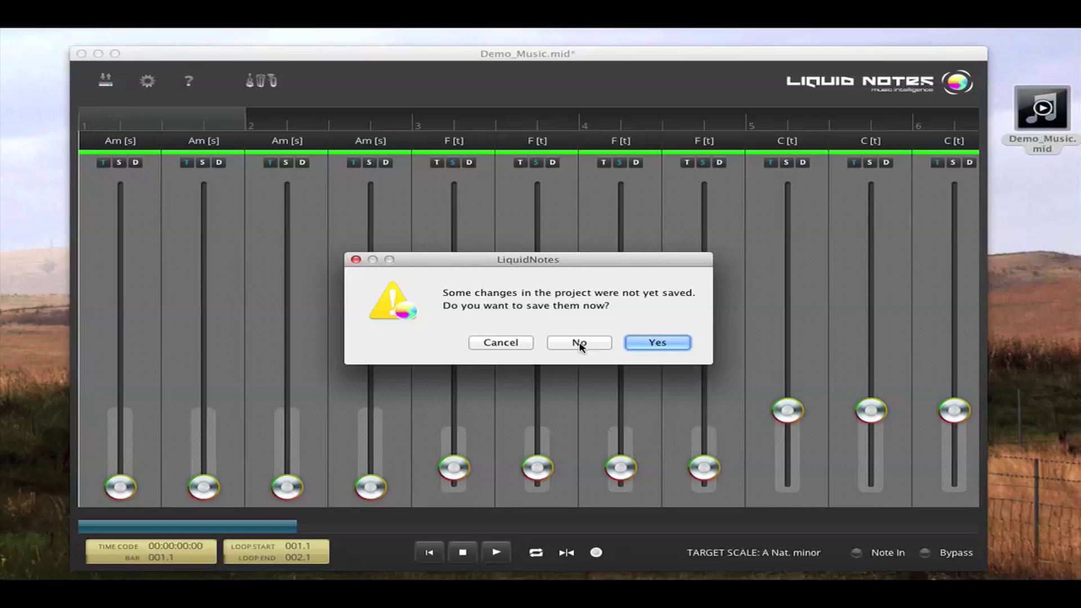
left_click(580, 345)
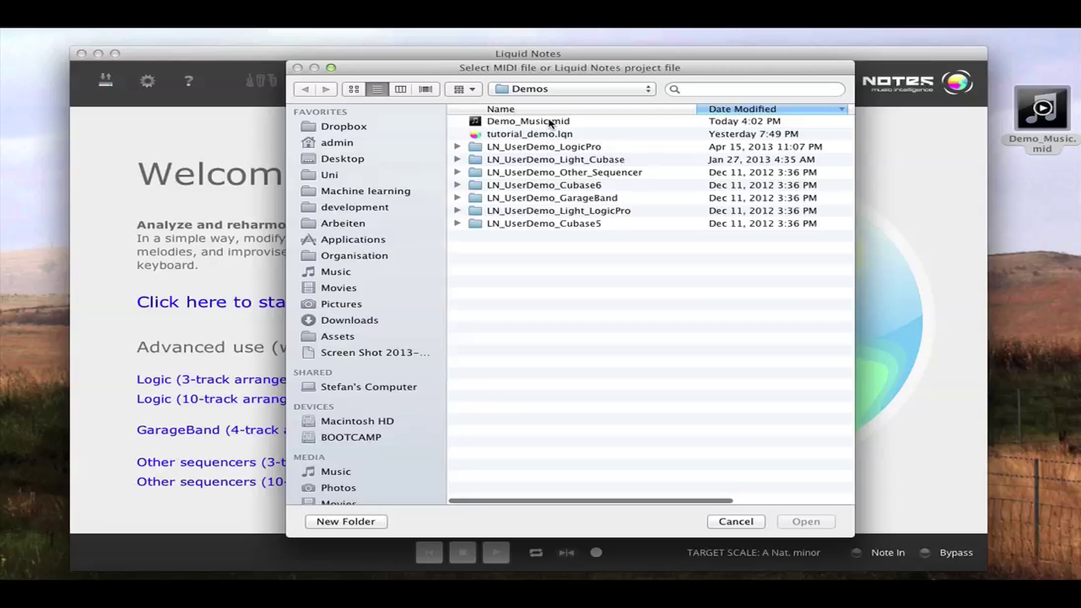
left_click(550, 123)
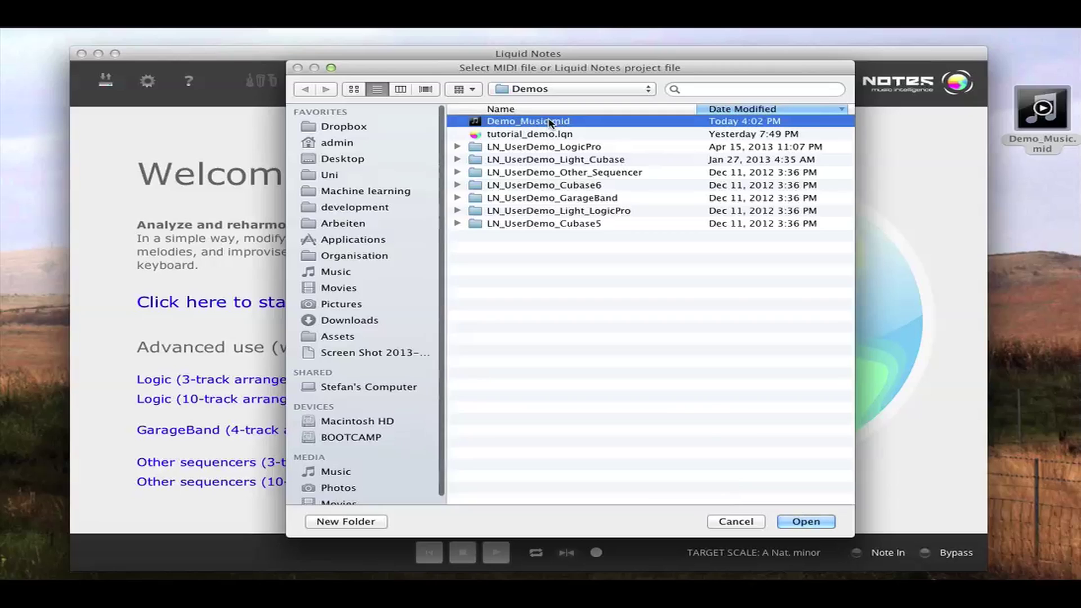
left_click(806, 522)
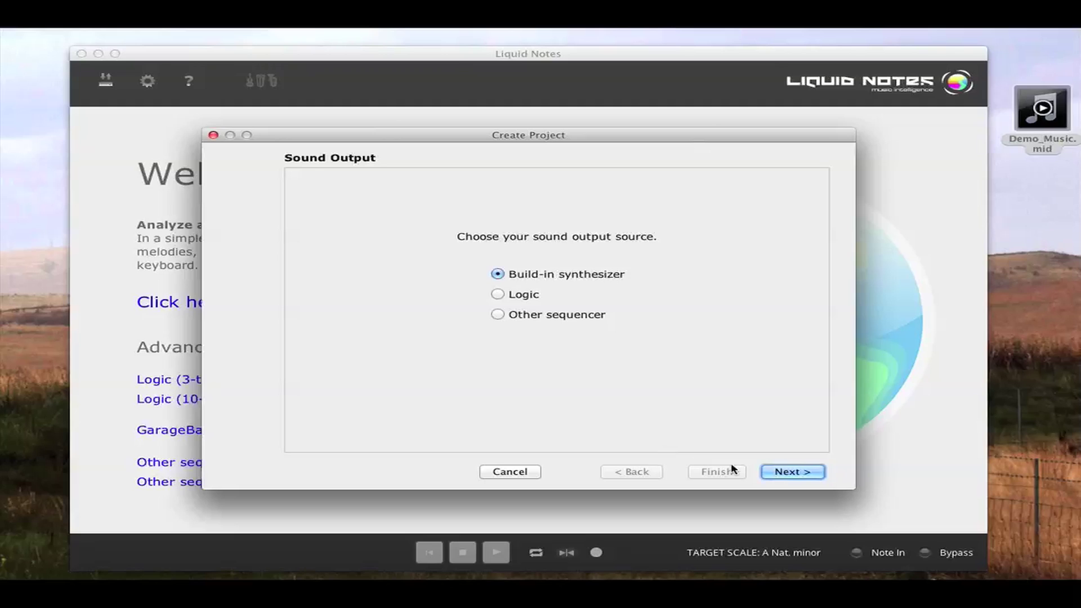
Step: Accept the sound output and detected track types to create the Demo_Music project
left_click(800, 471)
left_click(731, 474)
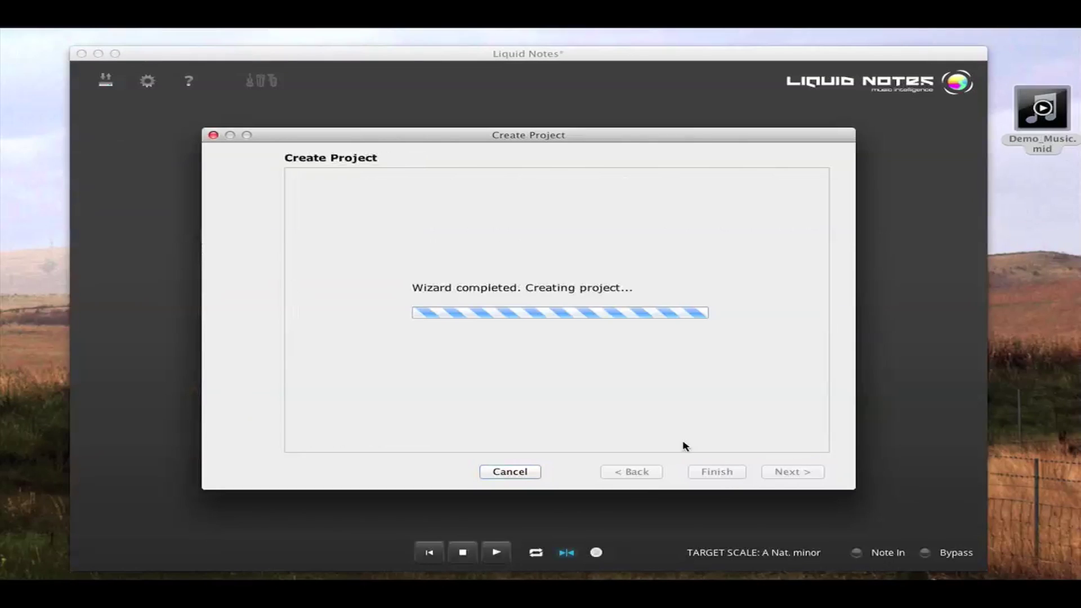